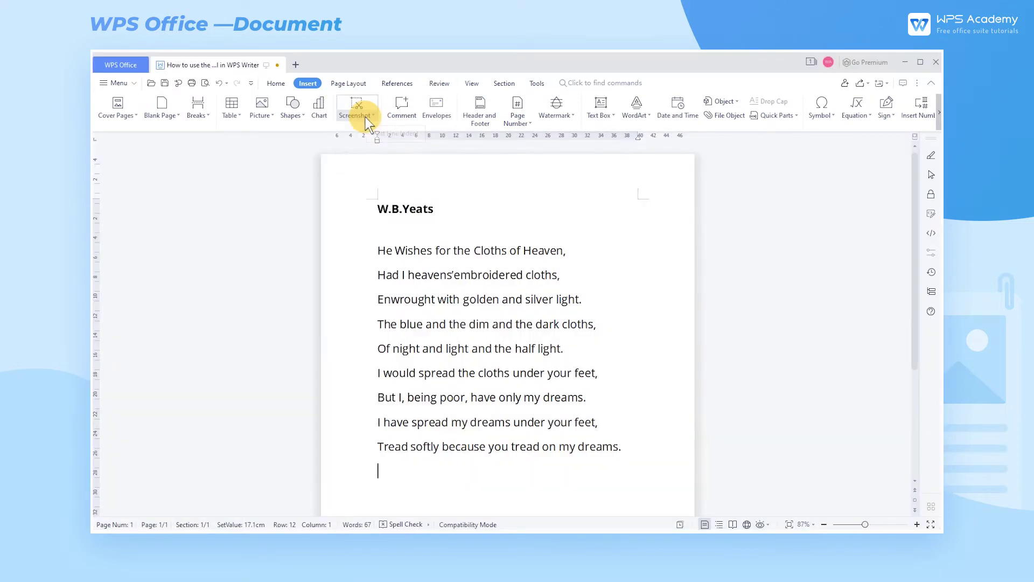
# - Start a screen capture from the Insert ribbon with the Writer window hidden
pyautogui.click(365, 116)
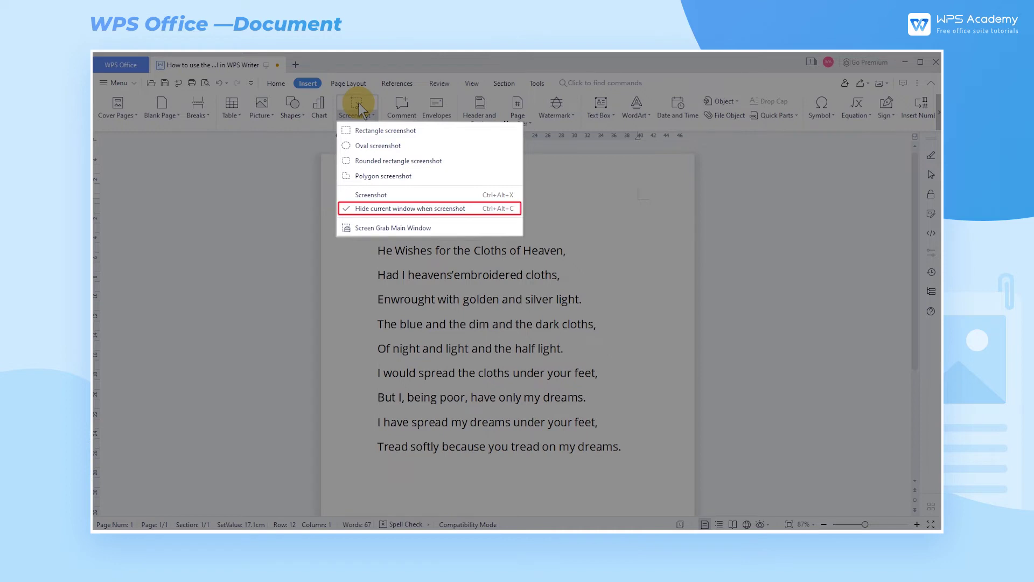
# - Mark a trial capture area over the web page and cancel it
pyautogui.click(372, 195)
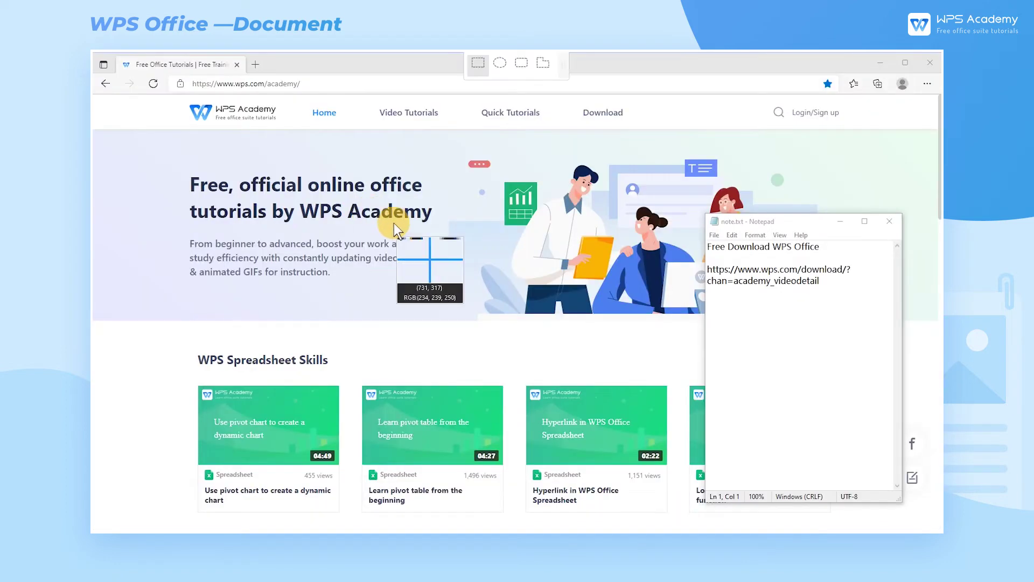
pyautogui.moveTo(378, 227); pyautogui.dragTo(538, 330)
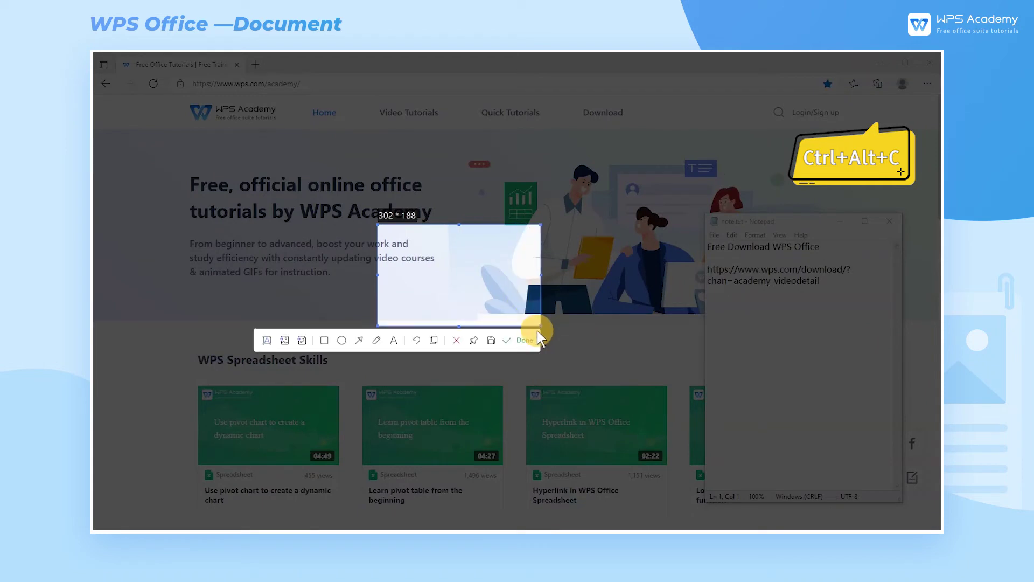
pyautogui.click(457, 341)
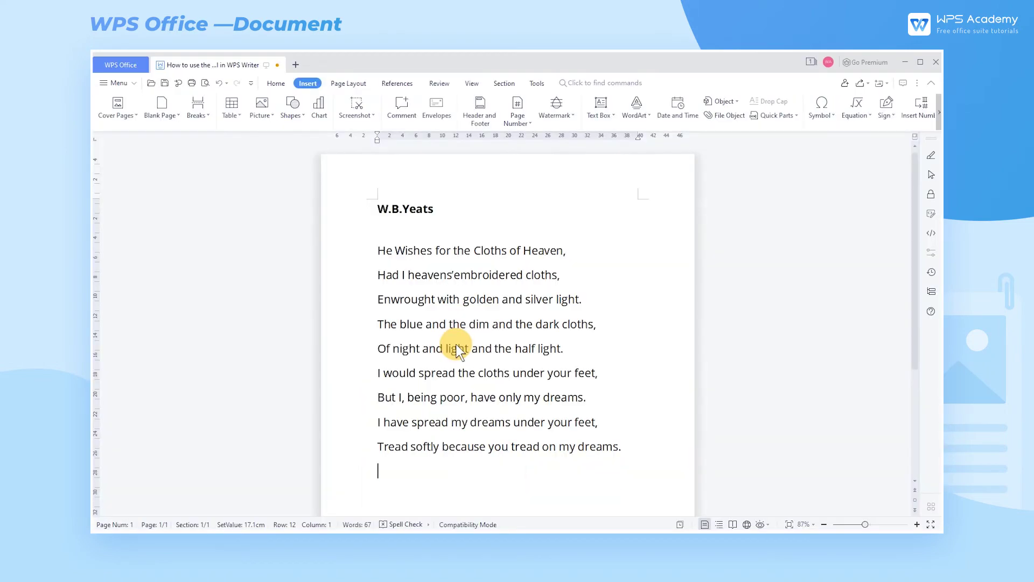
# - Start a new capture and select the Notepad note as the capture area
pyautogui.click(358, 118)
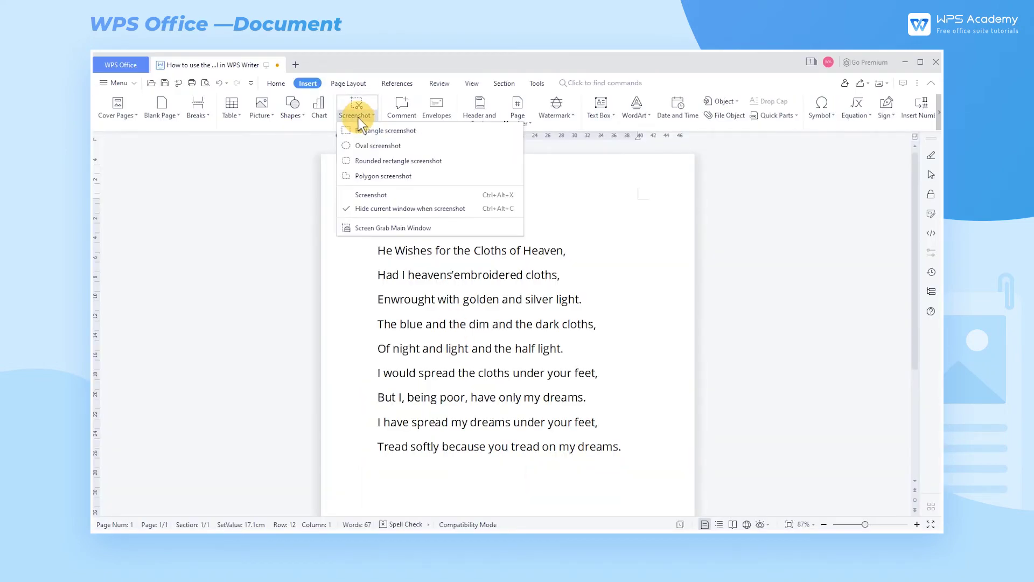
pyautogui.click(377, 189)
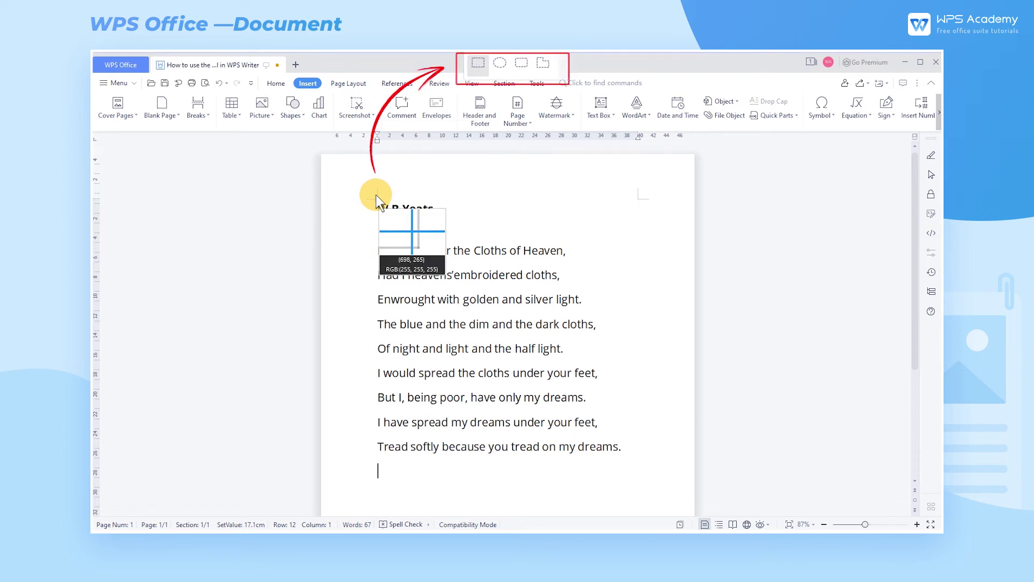
pyautogui.moveTo(360, 192)
pyautogui.mouseDown()
pyautogui.moveTo(365, 205)
pyautogui.moveTo(449, 234)
pyautogui.mouseUp()
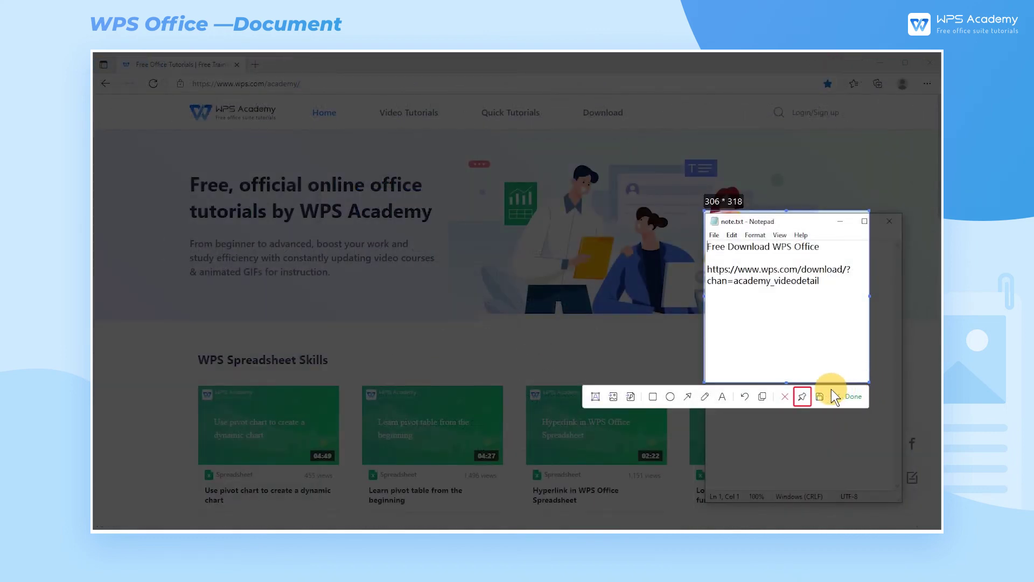
# - Pin the captured Notepad image on screen and drag it slightly lower beside the poem
pyautogui.click(802, 397)
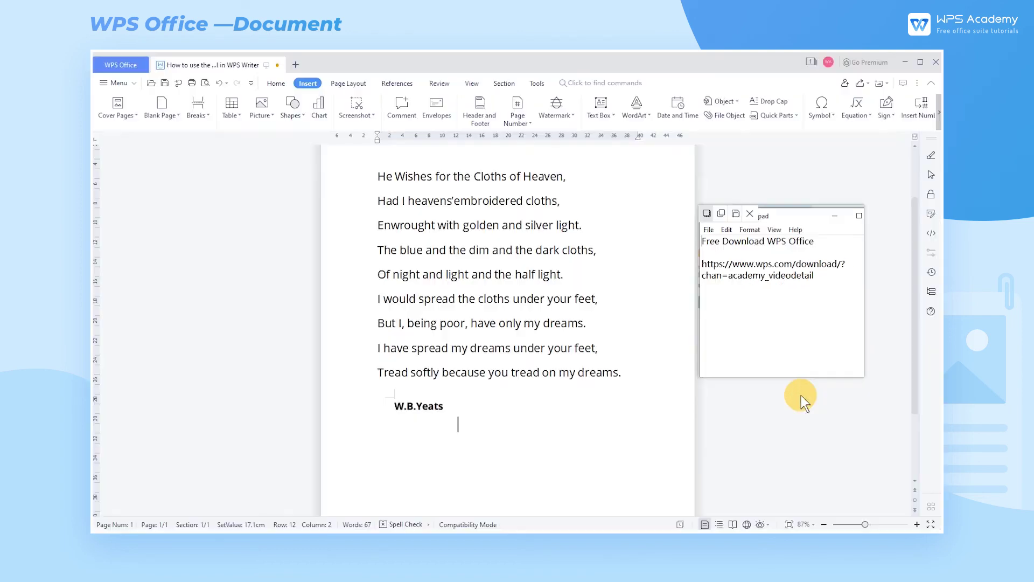
pyautogui.moveTo(790, 217); pyautogui.dragTo(795, 271)
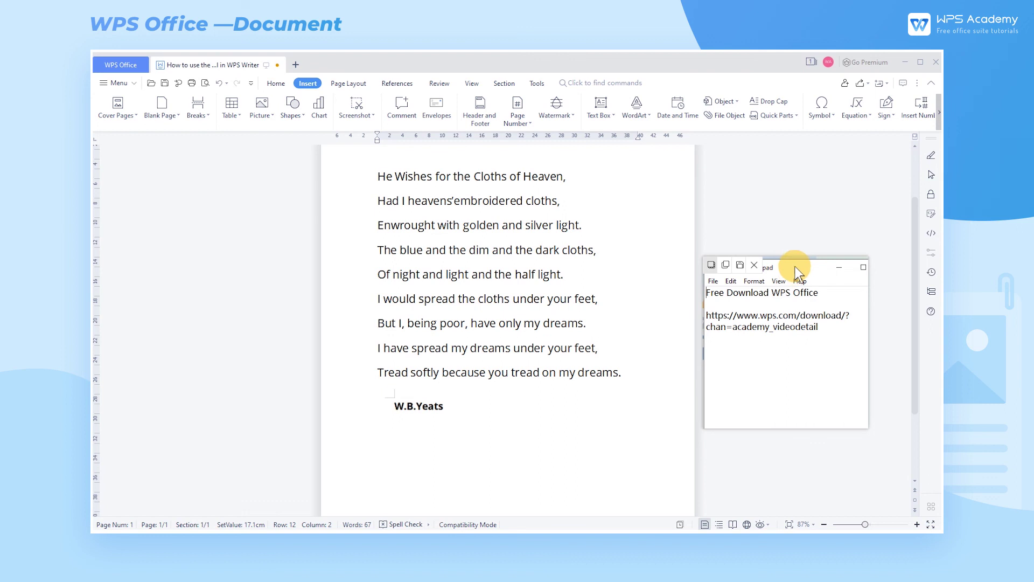
pyautogui.scroll(3, 582, 363)
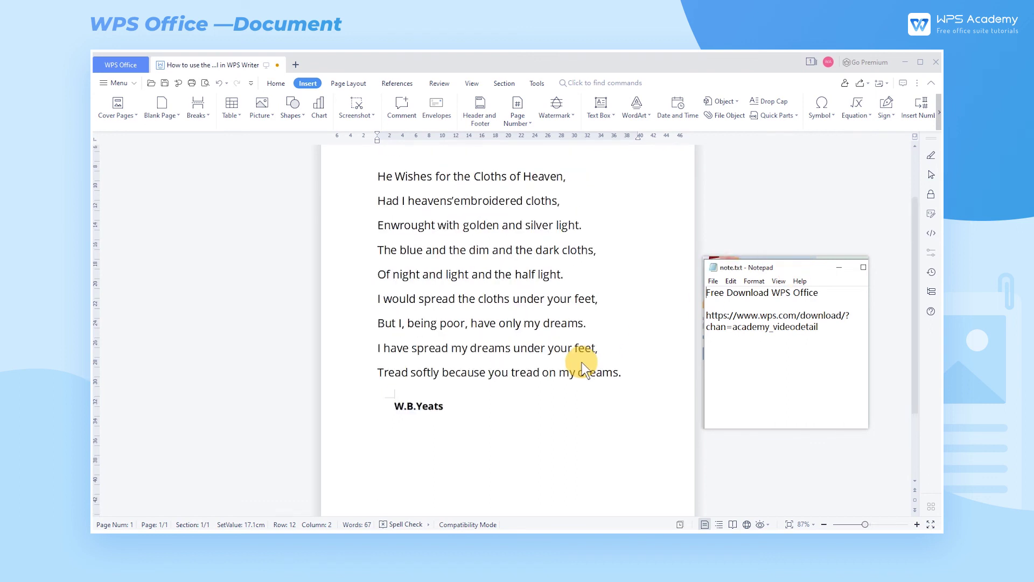
pyautogui.scroll(-3, 583, 362)
pyautogui.scroll(3, 582, 363)
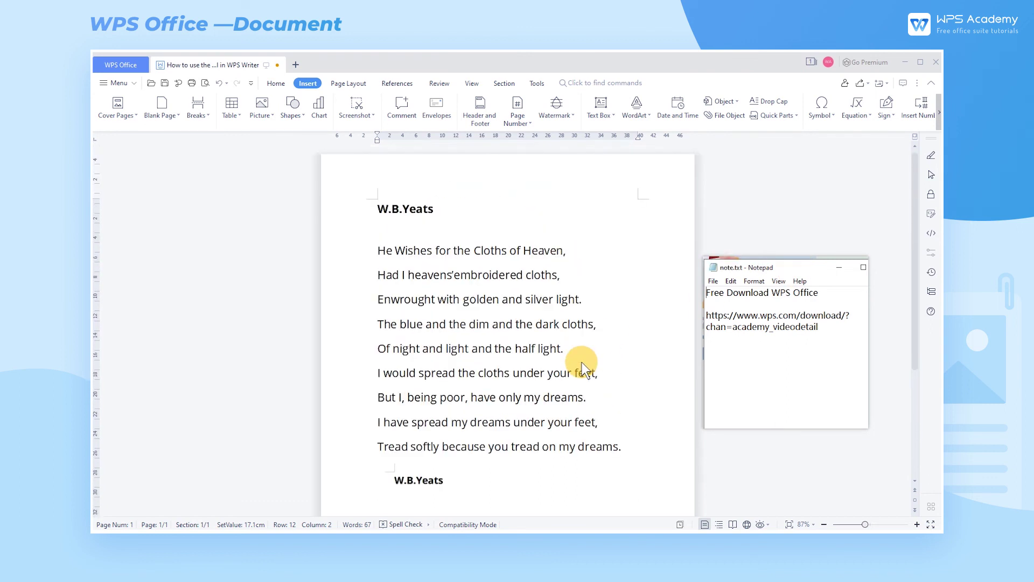